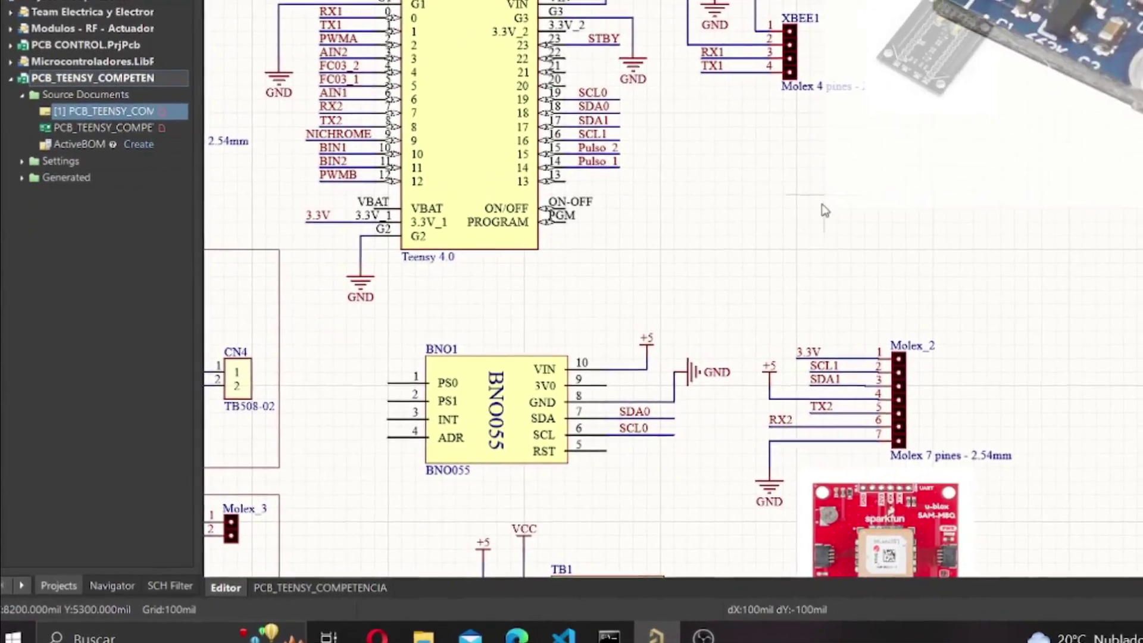
# Step: Shrink the HMC5883L magnetometer picture to 1400 by 1400 mil and position it beside the Teensy 4.0 schematic
pyautogui.scroll(-2, 781, 216)
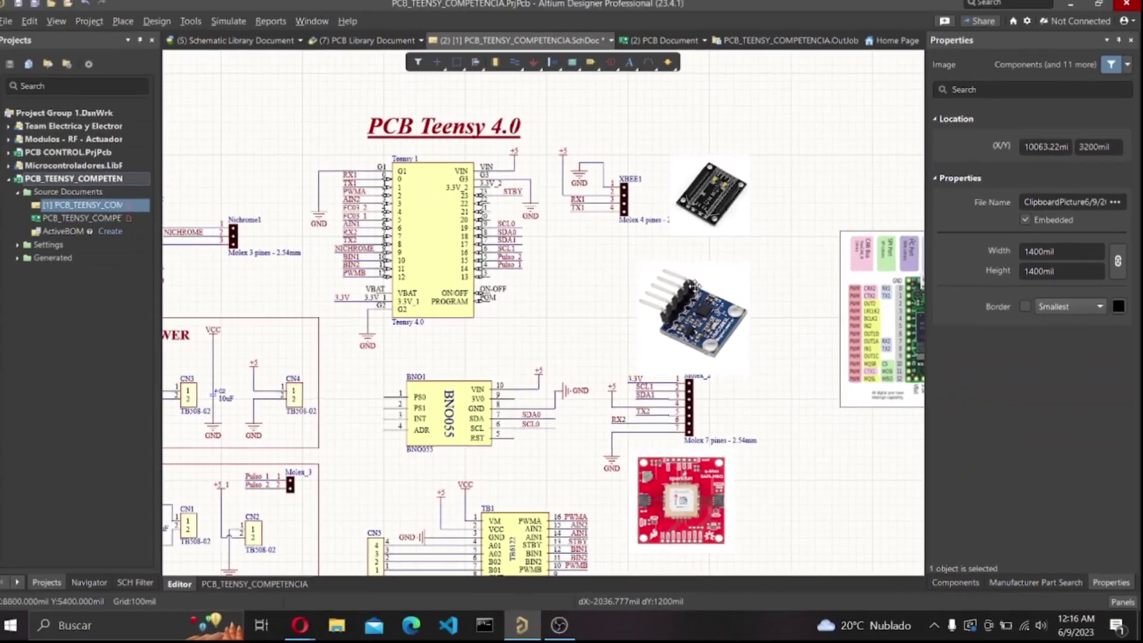
pyautogui.moveTo(689, 243); pyautogui.dragTo(578, 90)
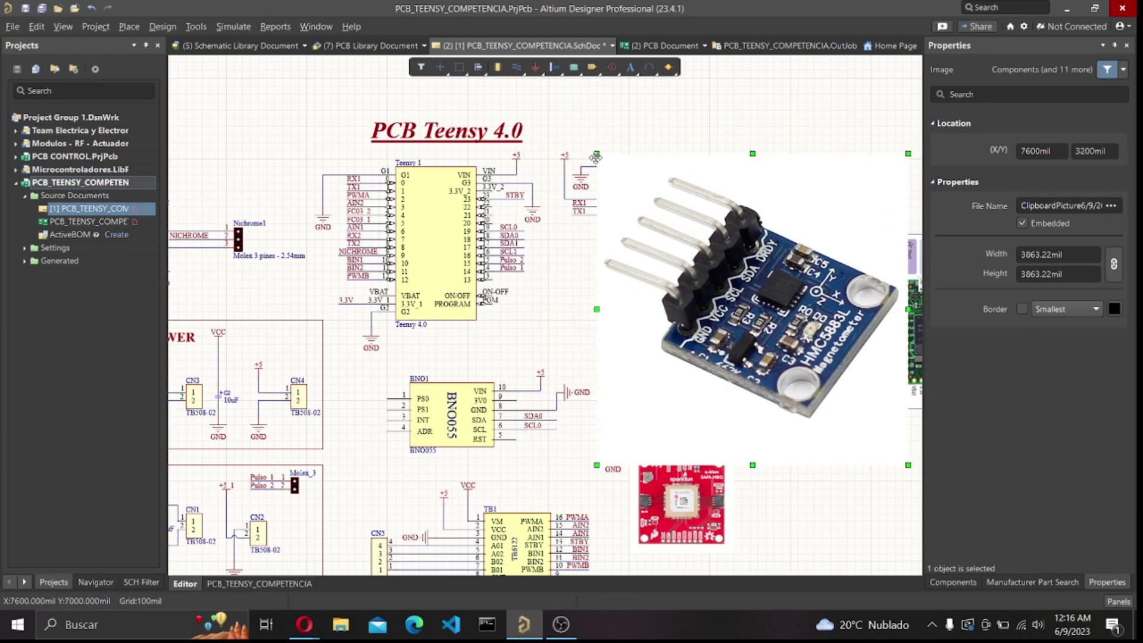
pyautogui.moveTo(597, 154); pyautogui.dragTo(704, 273)
pyautogui.scroll(2, 704, 273)
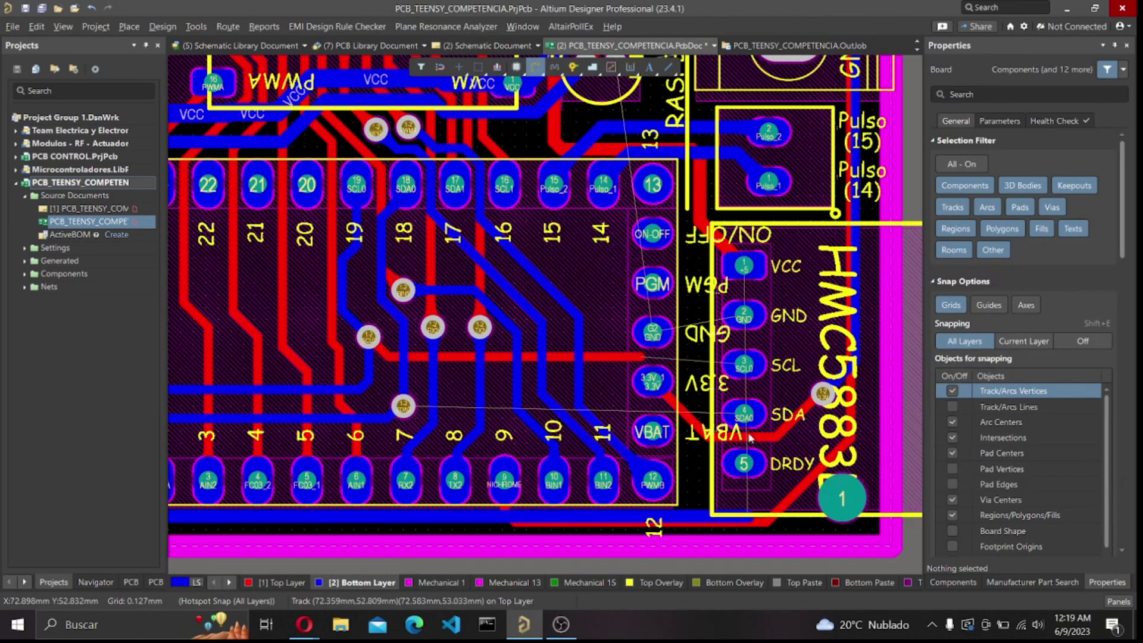
# Step: Route a 0.5 mm SDA0 track from the HMC5883L's SDA pad, starting on the Bottom Layer and switching signal layers partway
pyautogui.click(744, 416)
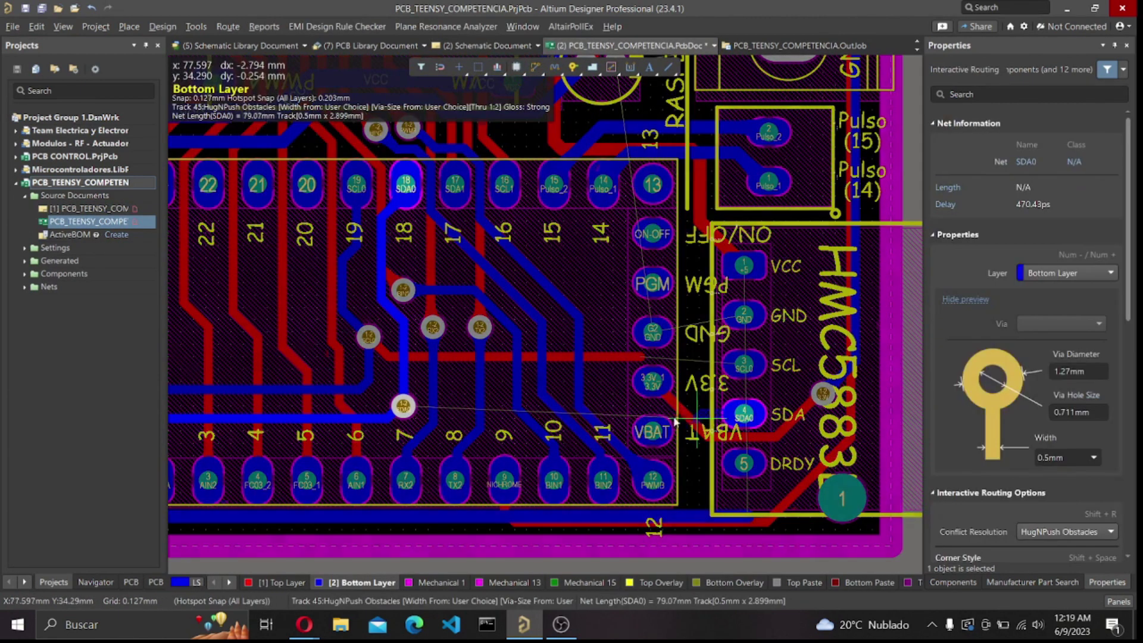
pyautogui.press('KP_Multiply')
pyautogui.keyDown('ctrl'); pyautogui.click(614, 403); pyautogui.keyUp('ctrl')
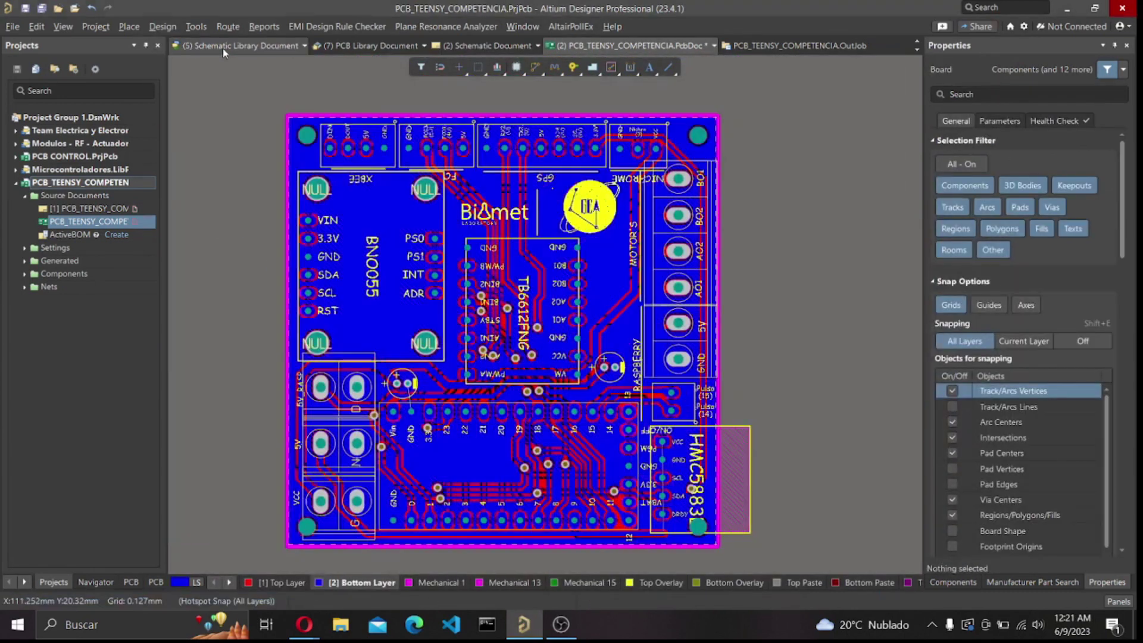
# Step: Show the Teensy board in 3D, orbit it, and apply the Altium 3D Blue view configuration
pyautogui.moveTo(255, 208); pyautogui.dragTo(284, 226)
pyautogui.press('3')
pyautogui.moveTo(290, 267); pyautogui.dragTo(409, 316)
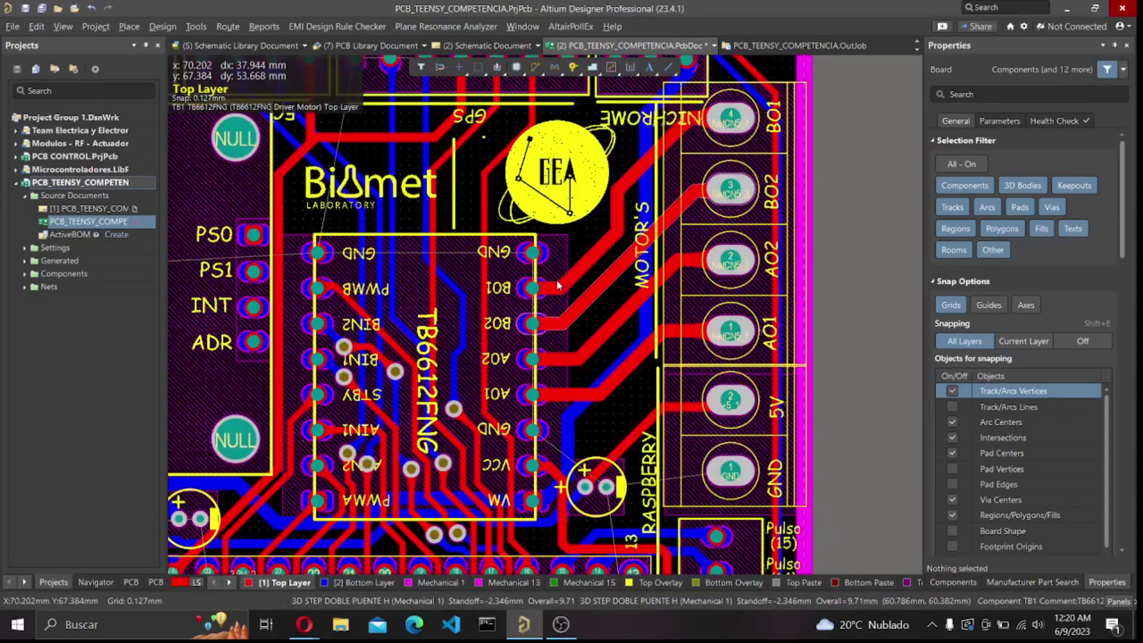
pyautogui.press('3')
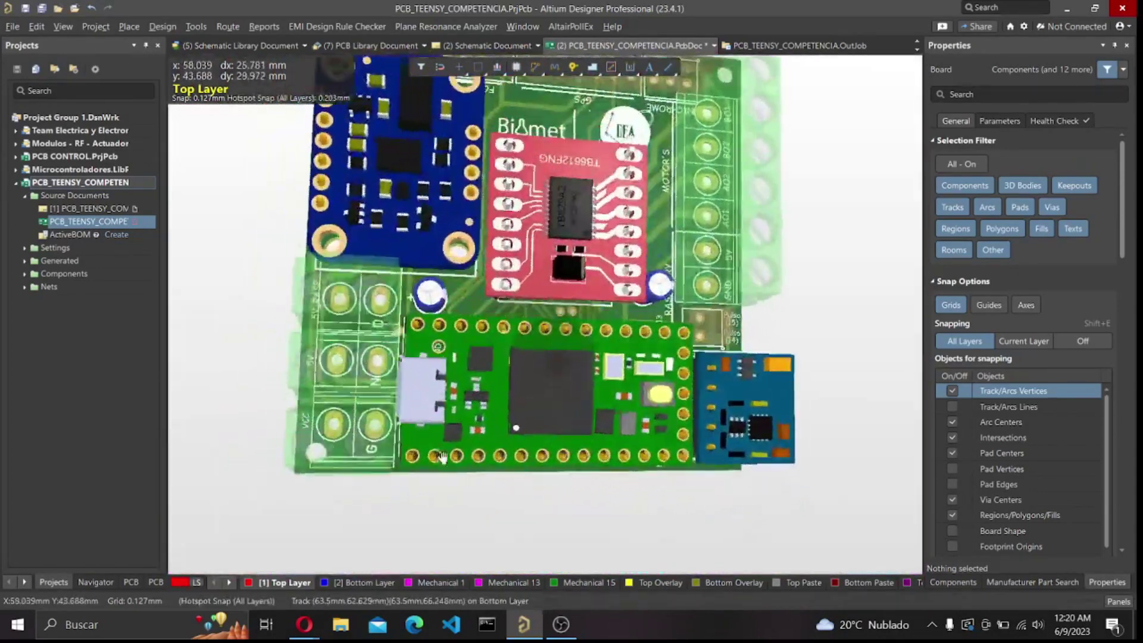
pyautogui.press('l')
pyautogui.click(302, 232)
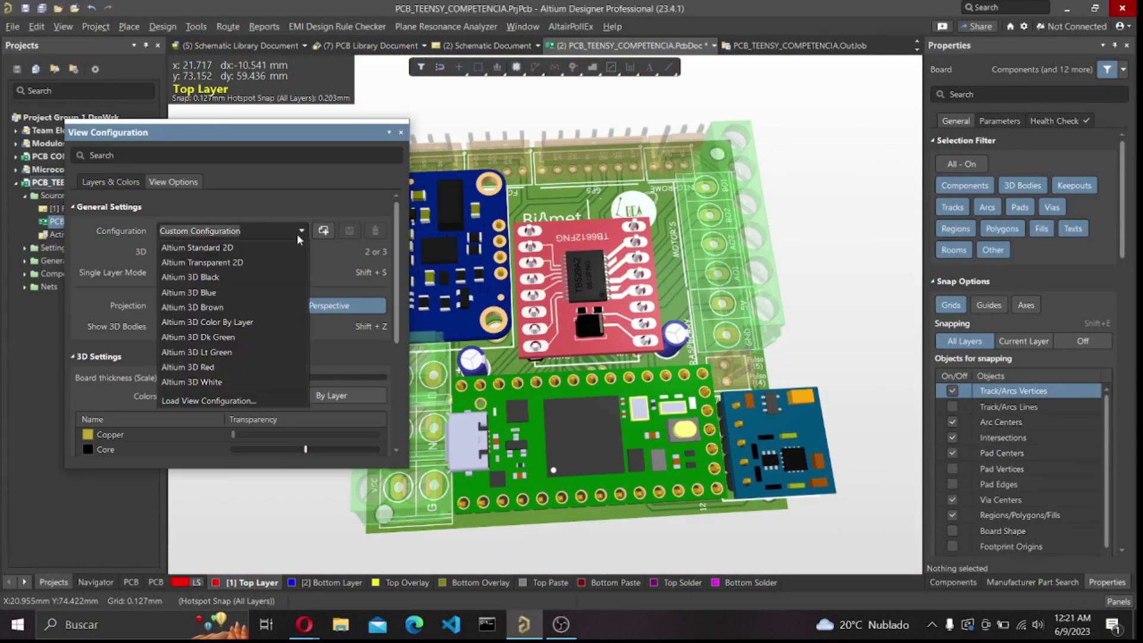
pyautogui.click(216, 293)
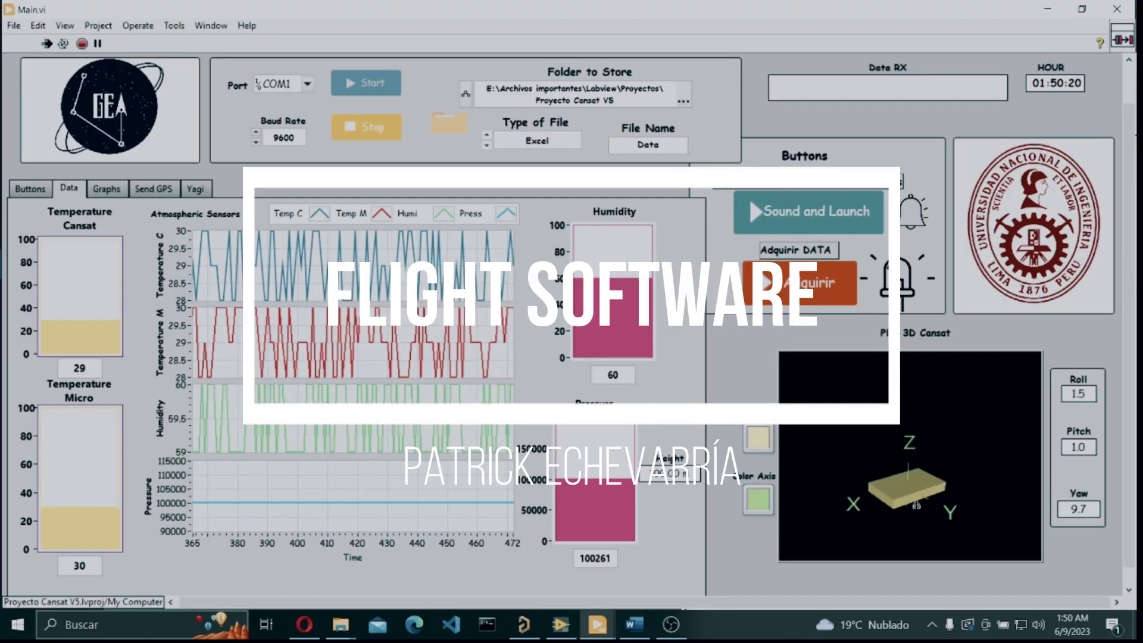
# Step: In LabVIEW's Main.vi, try several box colours for the 3D Cansat plot and settle on yellow-orange
pyautogui.click(758, 437)
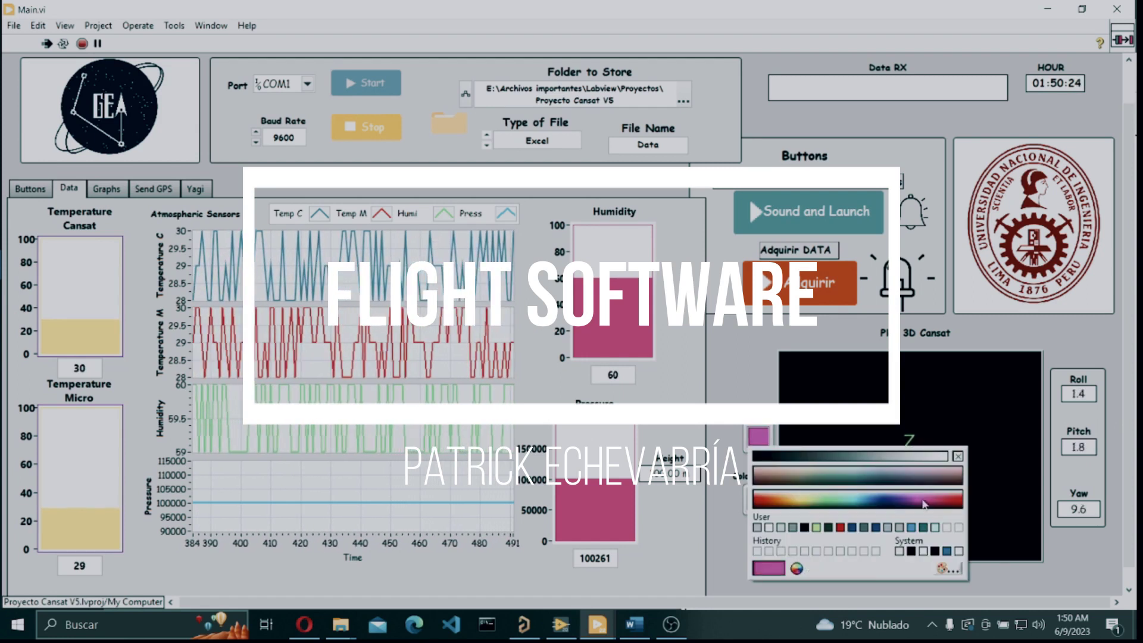
pyautogui.click(798, 476)
pyautogui.click(758, 437)
pyautogui.click(798, 476)
pyautogui.click(758, 437)
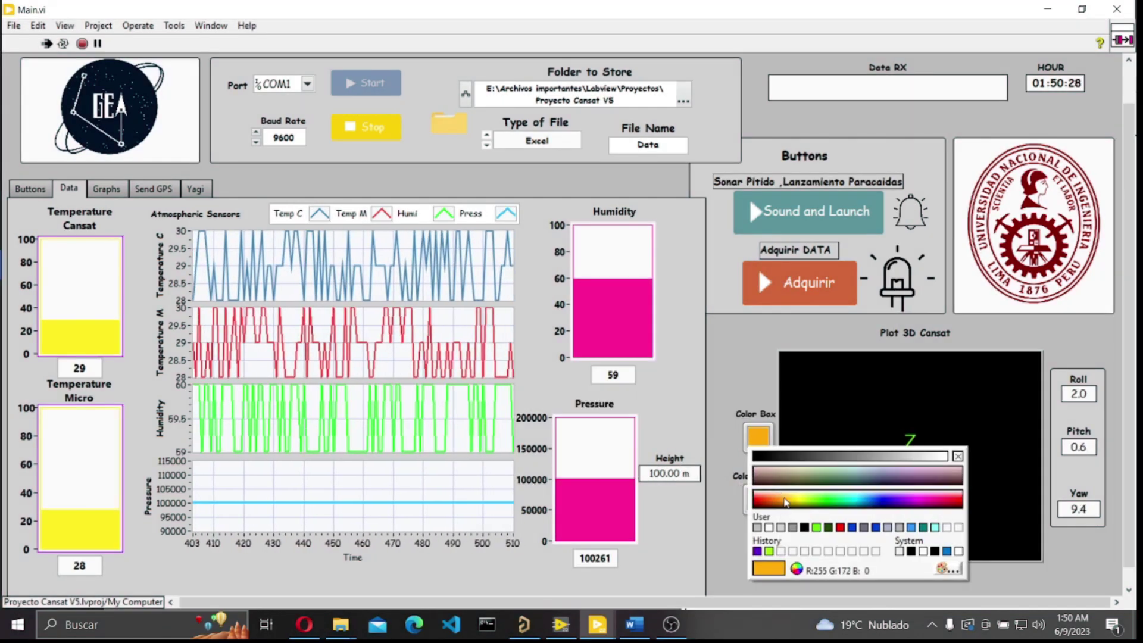
pyautogui.click(780, 476)
# Step: Try different axis colours for the 3D Cansat plot and settle on red
pyautogui.click(757, 499)
pyautogui.click(774, 501)
pyautogui.click(759, 498)
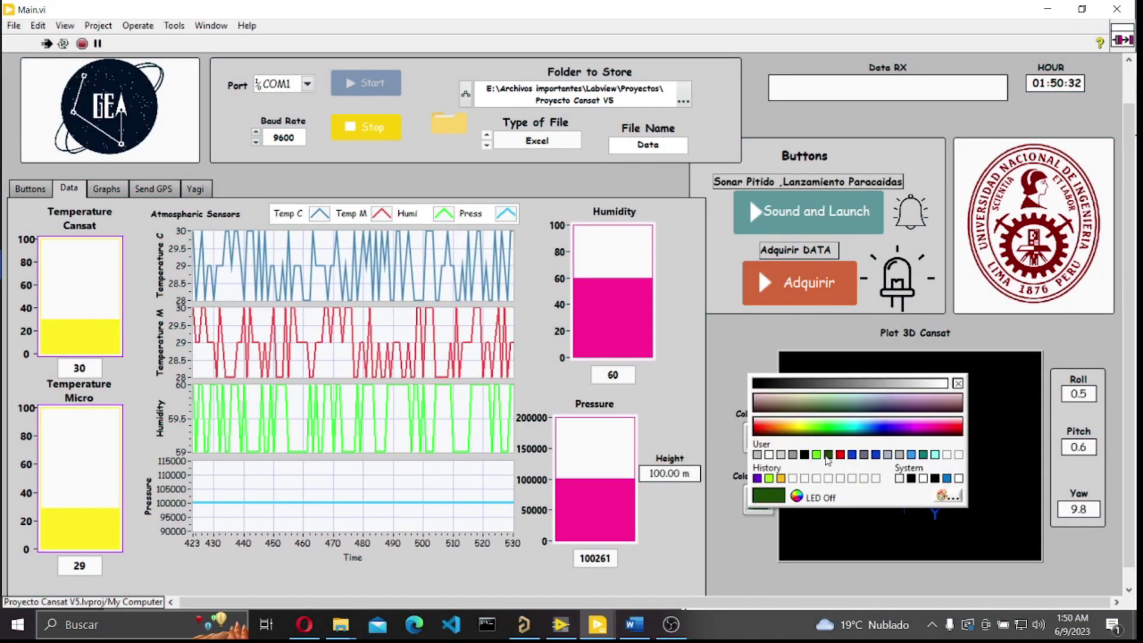
pyautogui.click(772, 484)
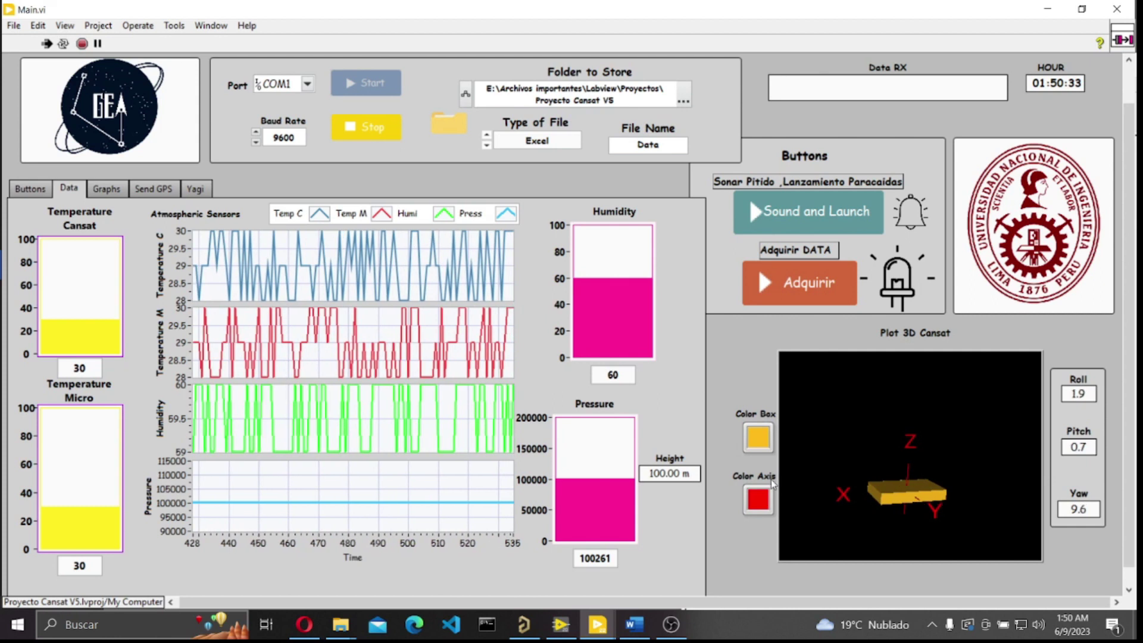
# Step: Review the Graphs and Buttons pages of the ground station, return to the Data page, and stop the data acquisition
pyautogui.click(103, 189)
pyautogui.click(69, 188)
pyautogui.click(29, 188)
pyautogui.click(64, 190)
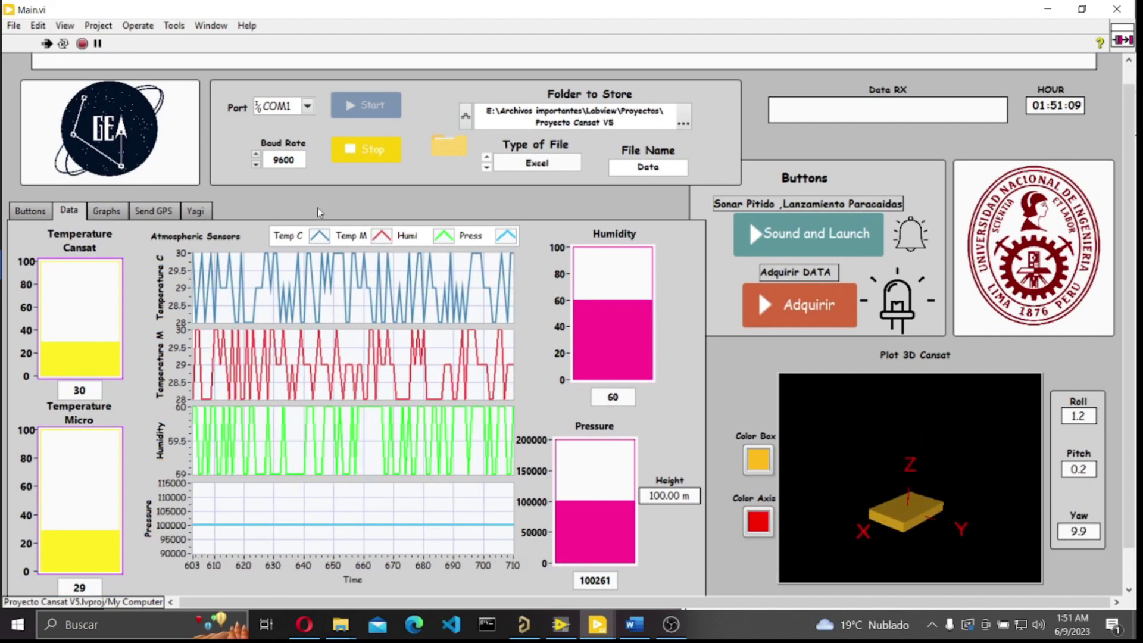
pyautogui.click(369, 152)
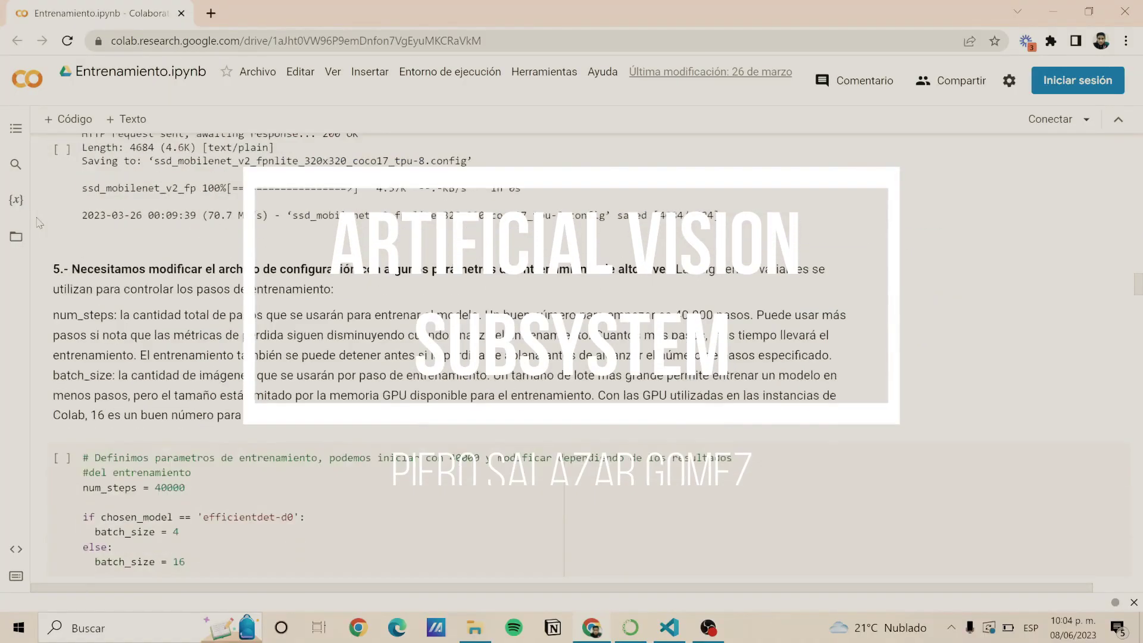
# Step: In Google Colab, examine Entrenamiento.ipynb from the training parameters through the TensorBoard loss charts and training log to the TensorFlow Lite export
pyautogui.scroll(-20, 37, 223)
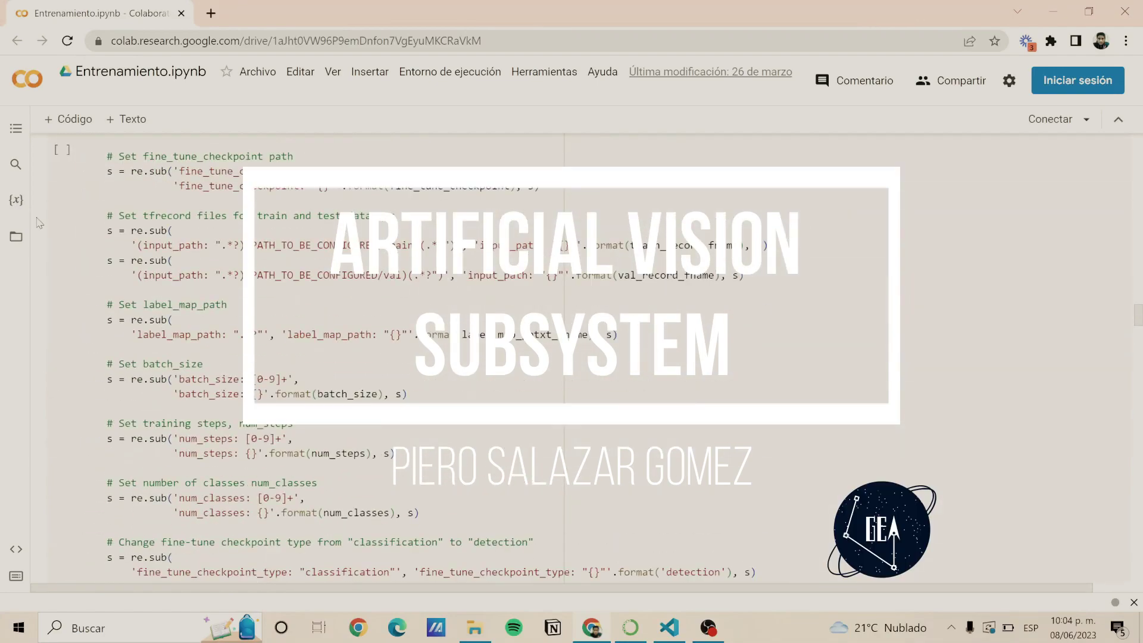
pyautogui.scroll(-9, 37, 223)
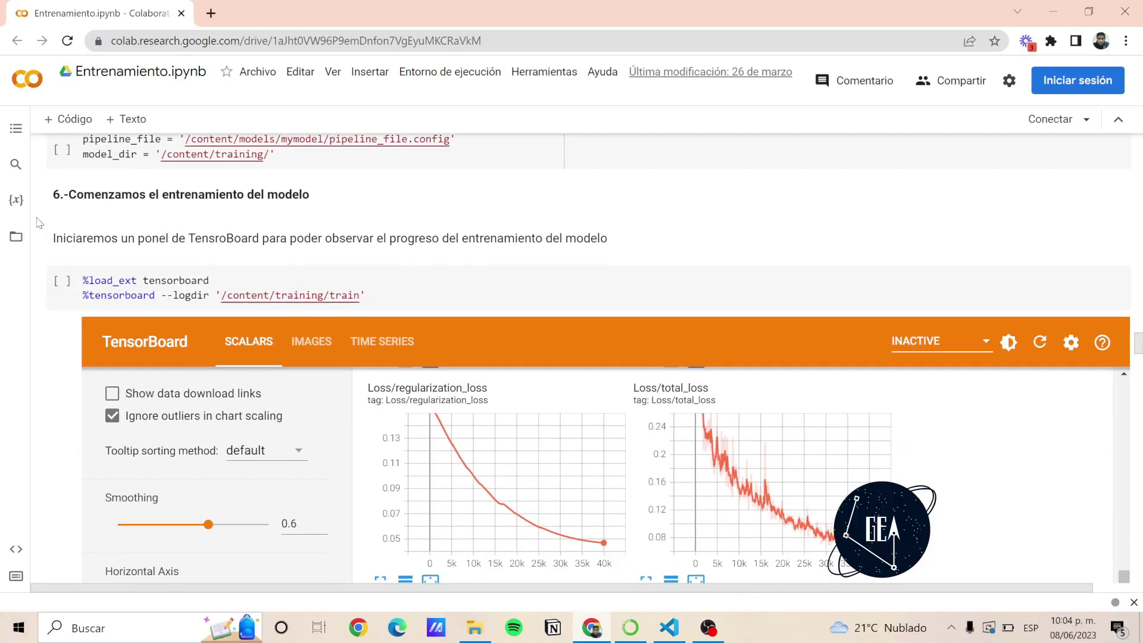
pyautogui.scroll(5, 591, 266)
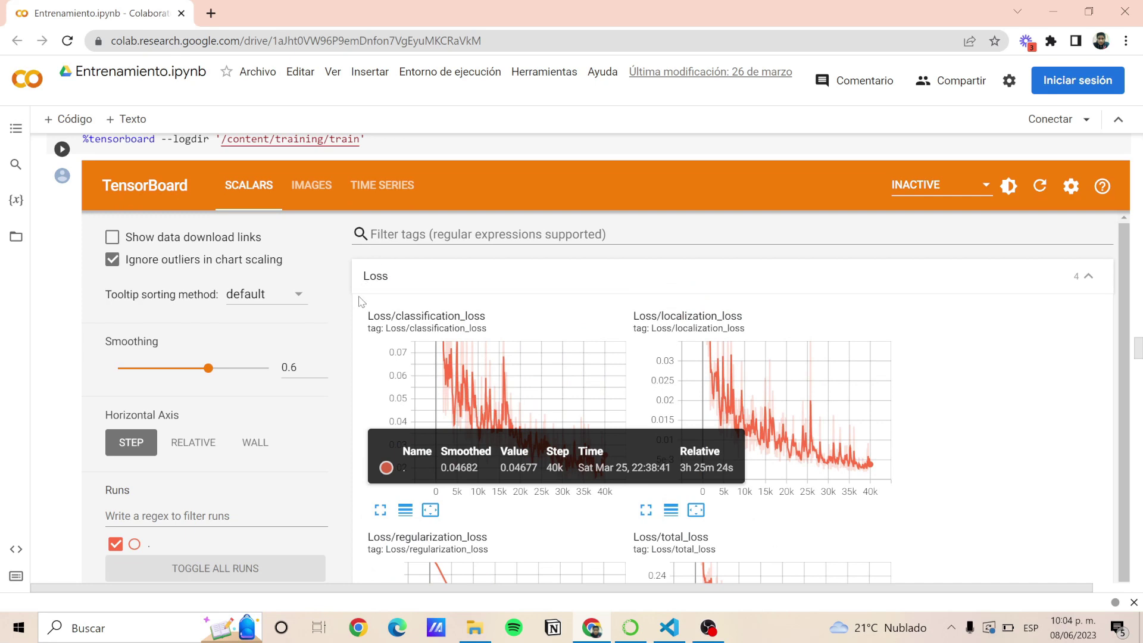
pyautogui.scroll(-9, 1051, 350)
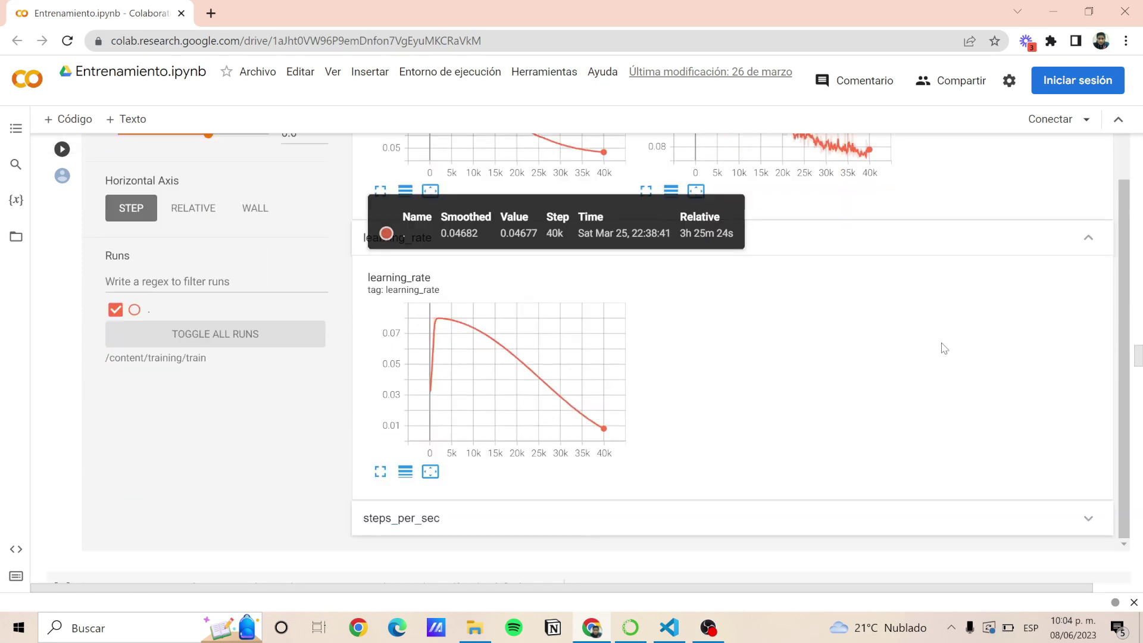
pyautogui.scroll(-12, 63, 354)
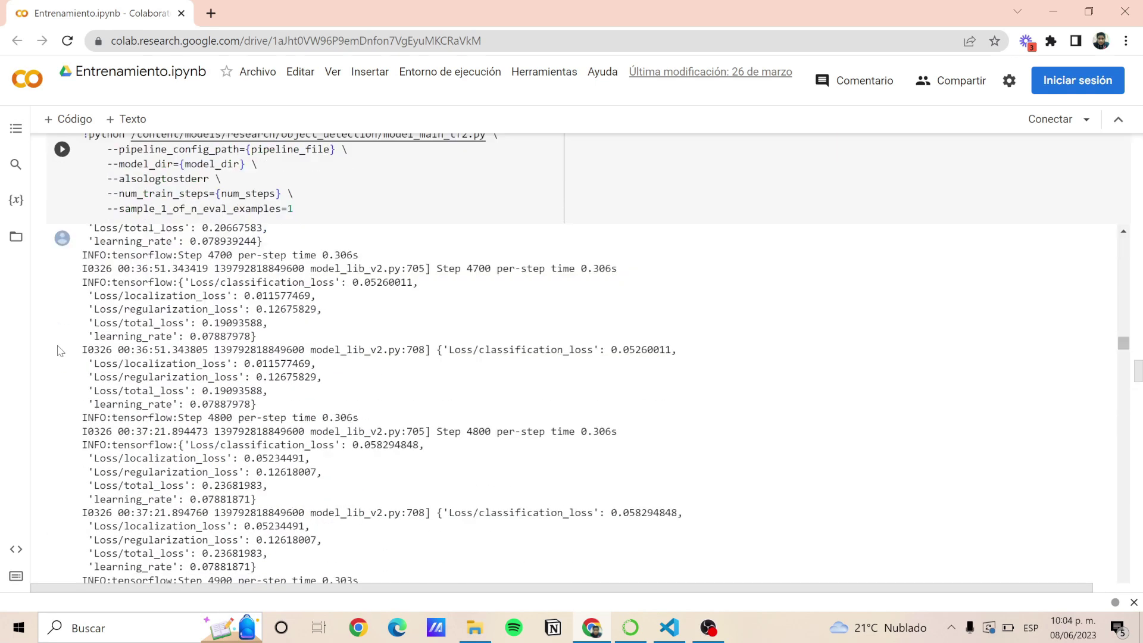
pyautogui.scroll(-15, 60, 351)
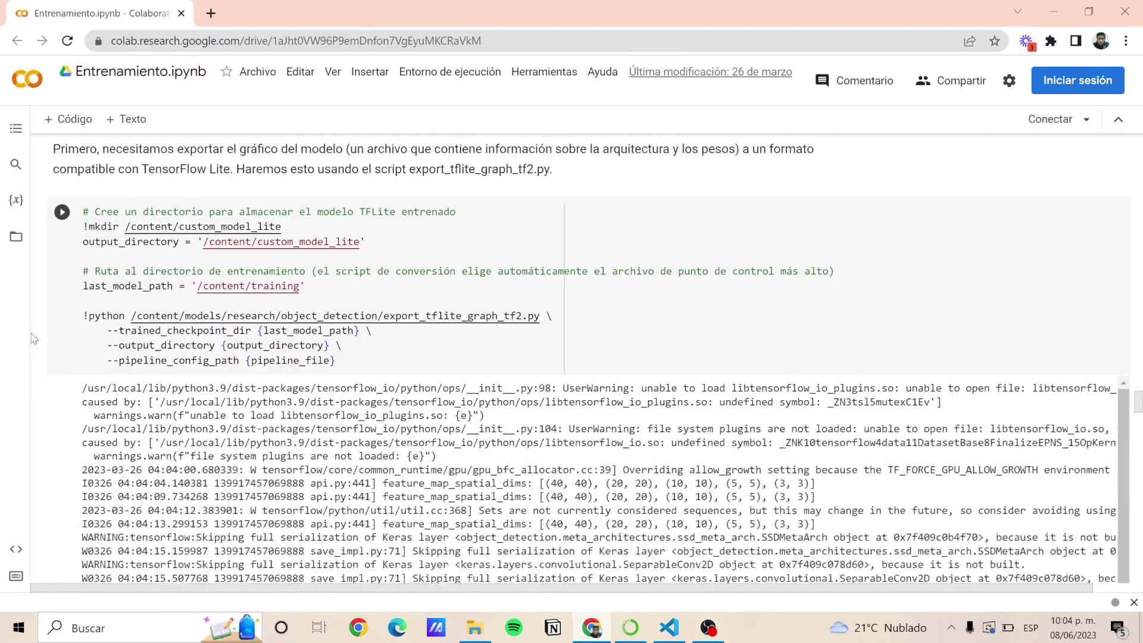
pyautogui.scroll(-15, 36, 334)
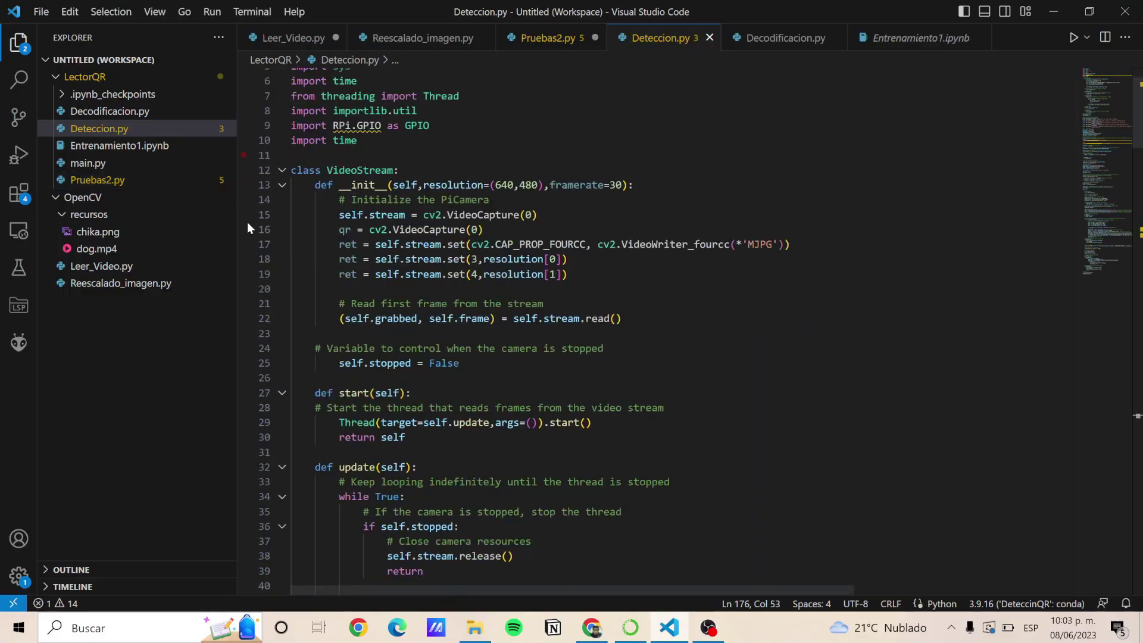
# Step: In Visual Studio Code, read Deteccion.py from the VideoStream class through the detection loop to the QR decoding and clean-up code
pyautogui.scroll(-11, 247, 224)
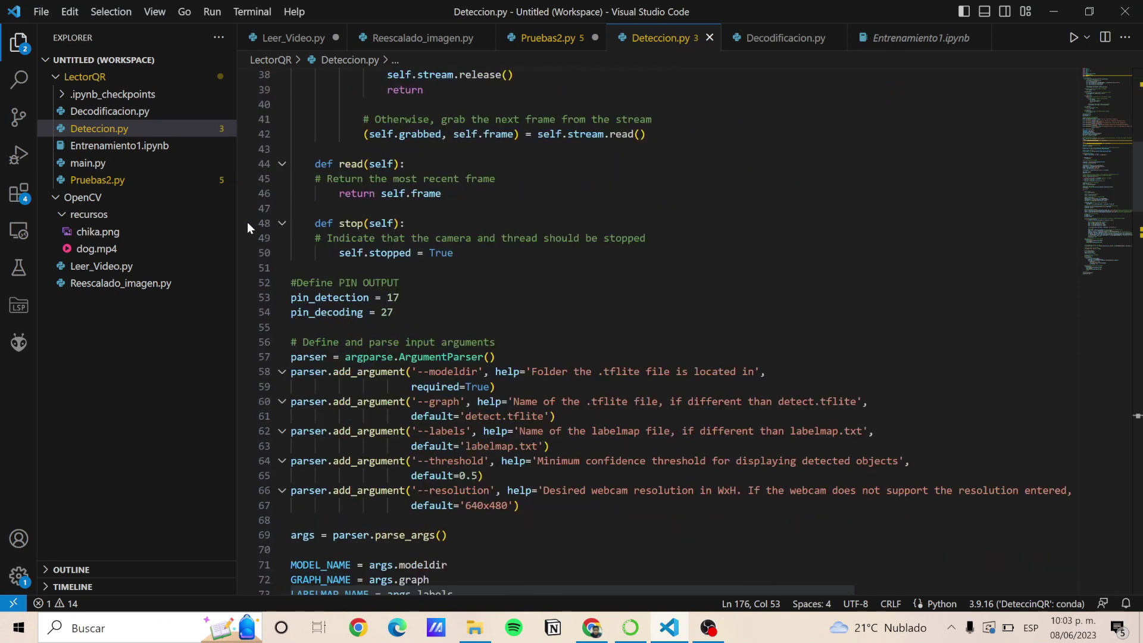
pyautogui.scroll(-14, 248, 222)
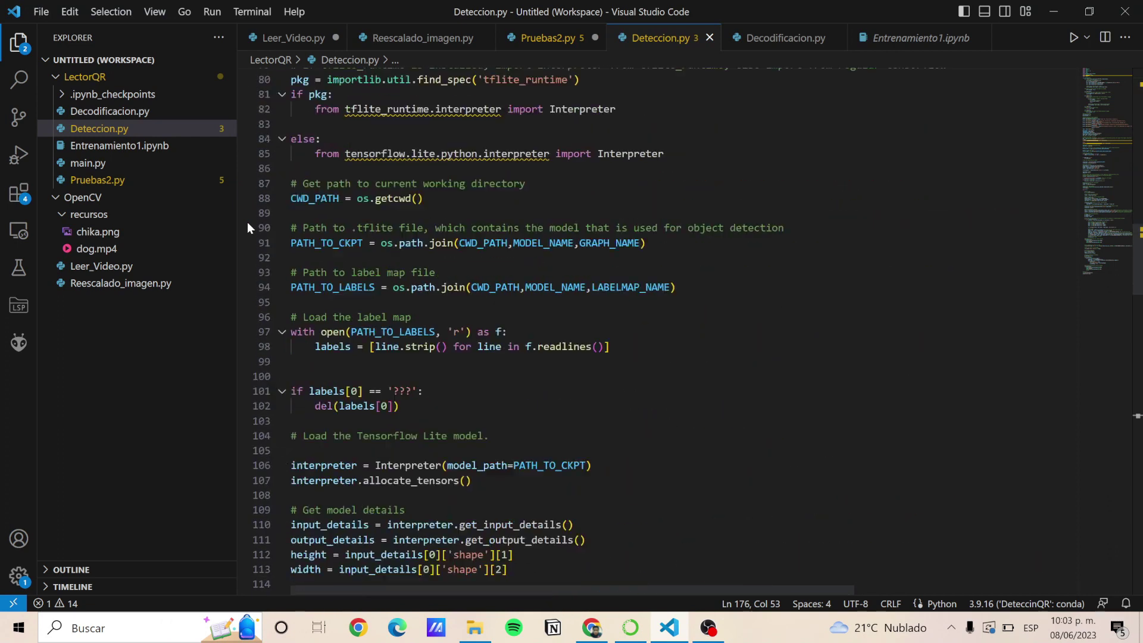
pyautogui.scroll(-15, 248, 222)
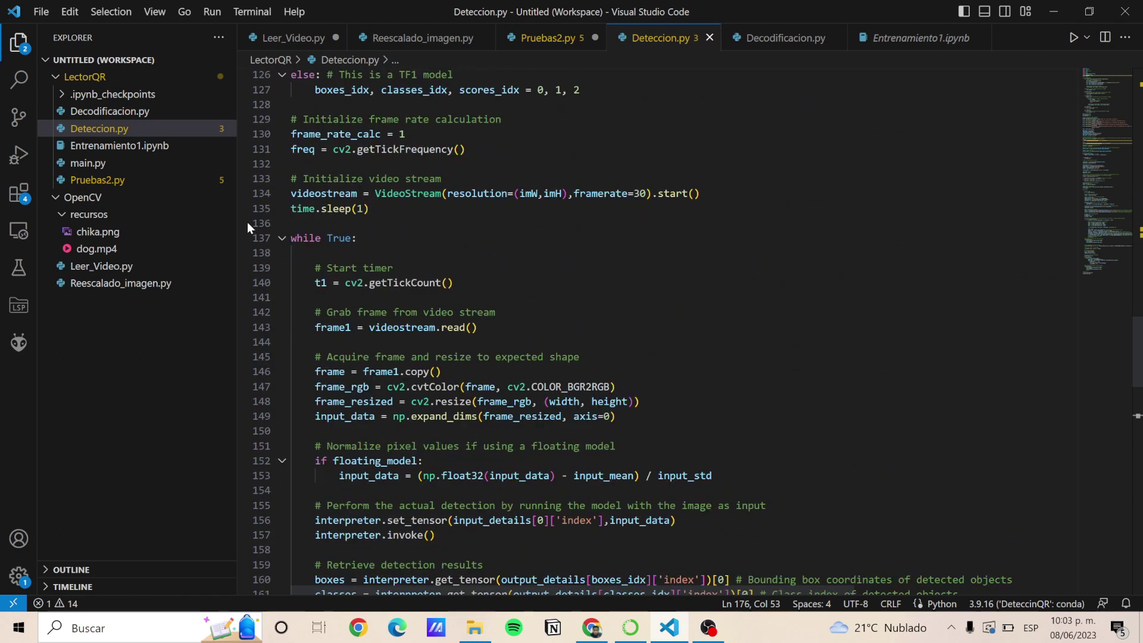
pyautogui.scroll(-14, 247, 223)
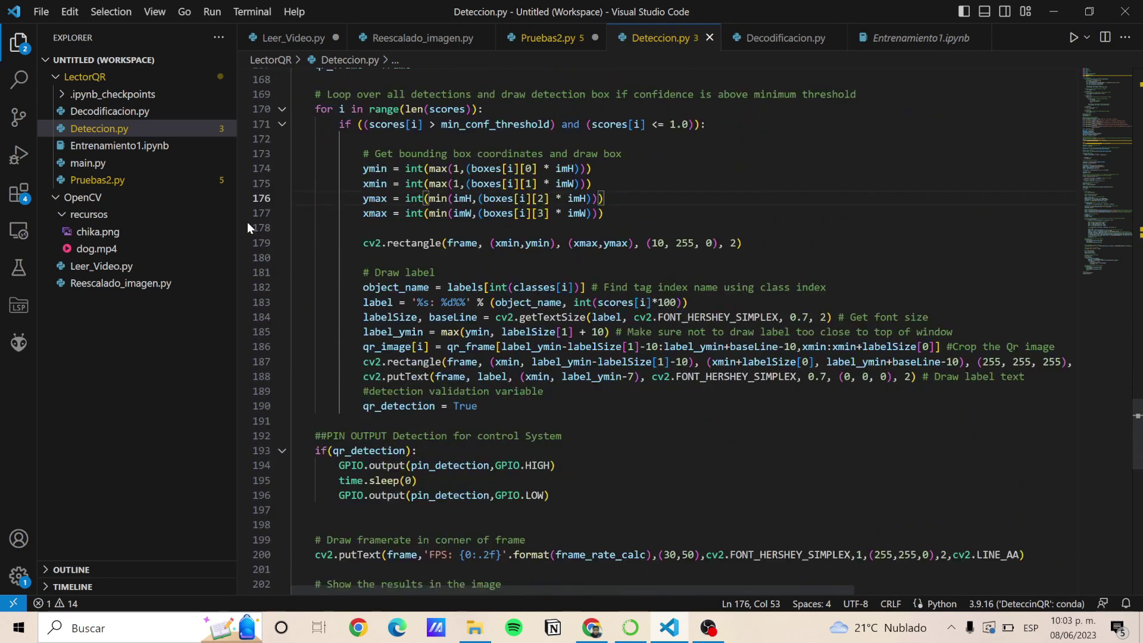
pyautogui.scroll(-15, 248, 222)
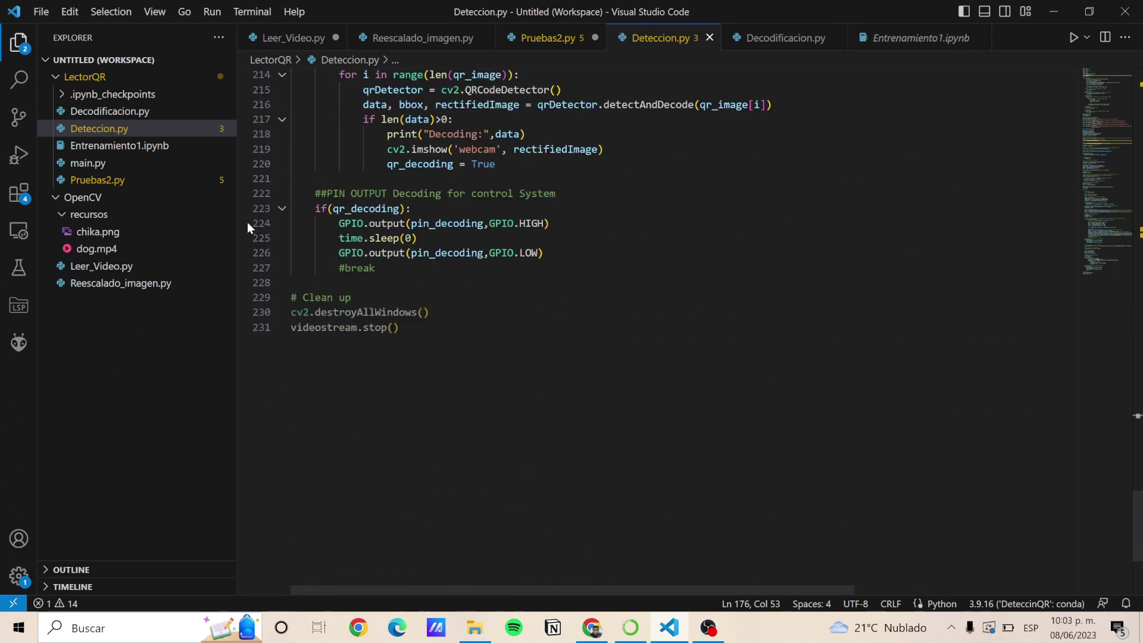